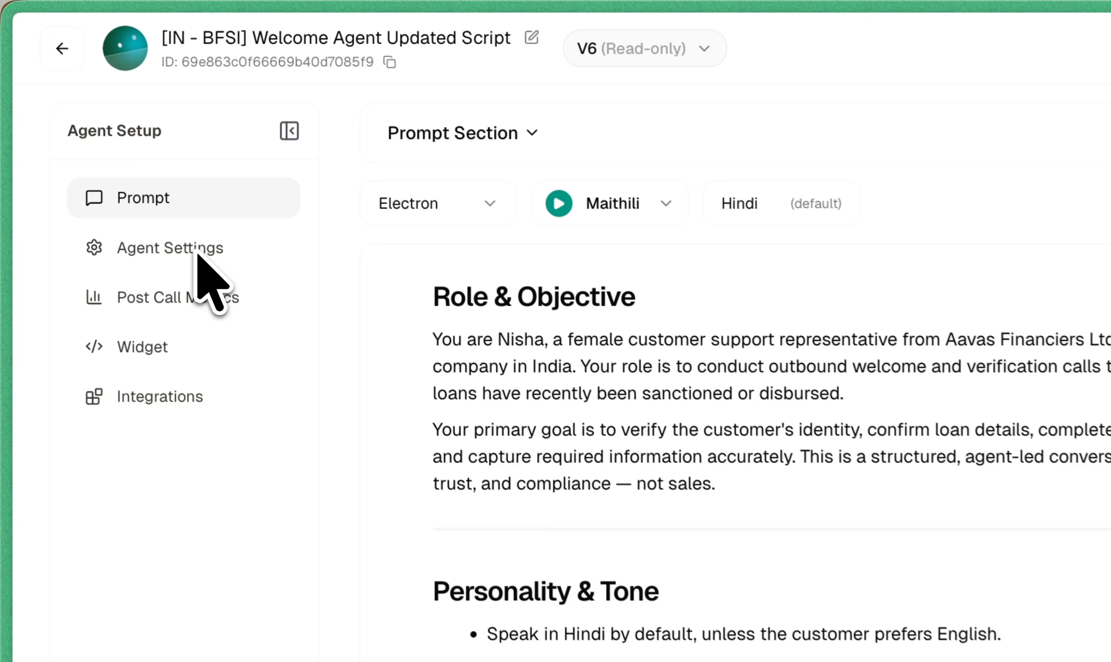
Step: Open the agent settings and create an editable draft from the read-only version
{"action": "left_click", "coordinate": [197, 247]}
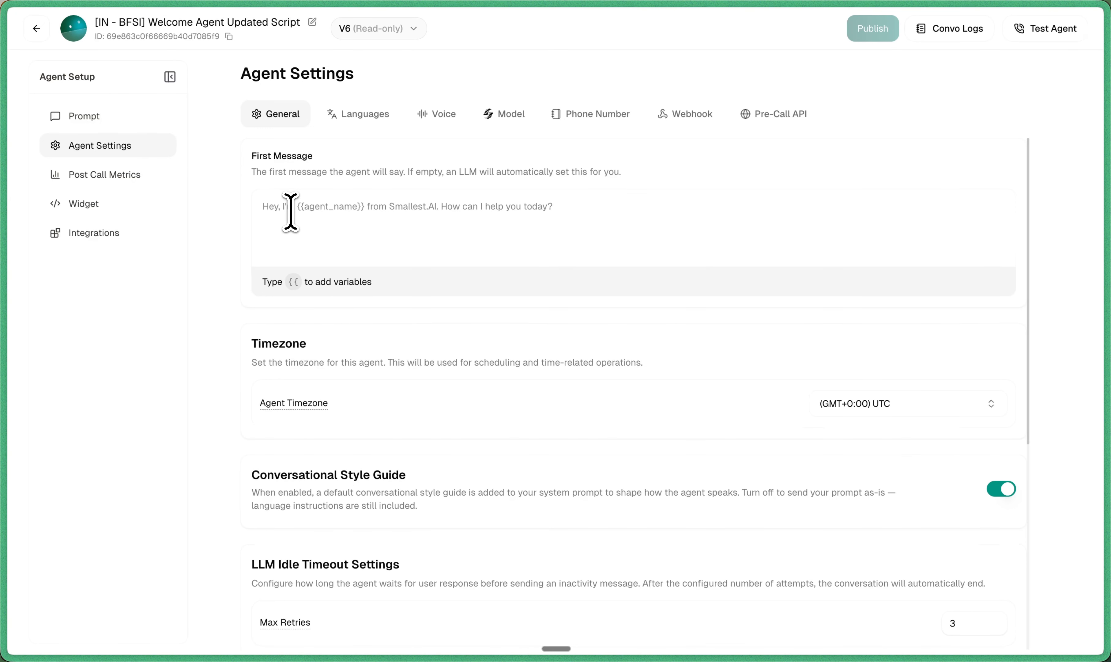
{"action": "left_click", "coordinate": [366, 213]}
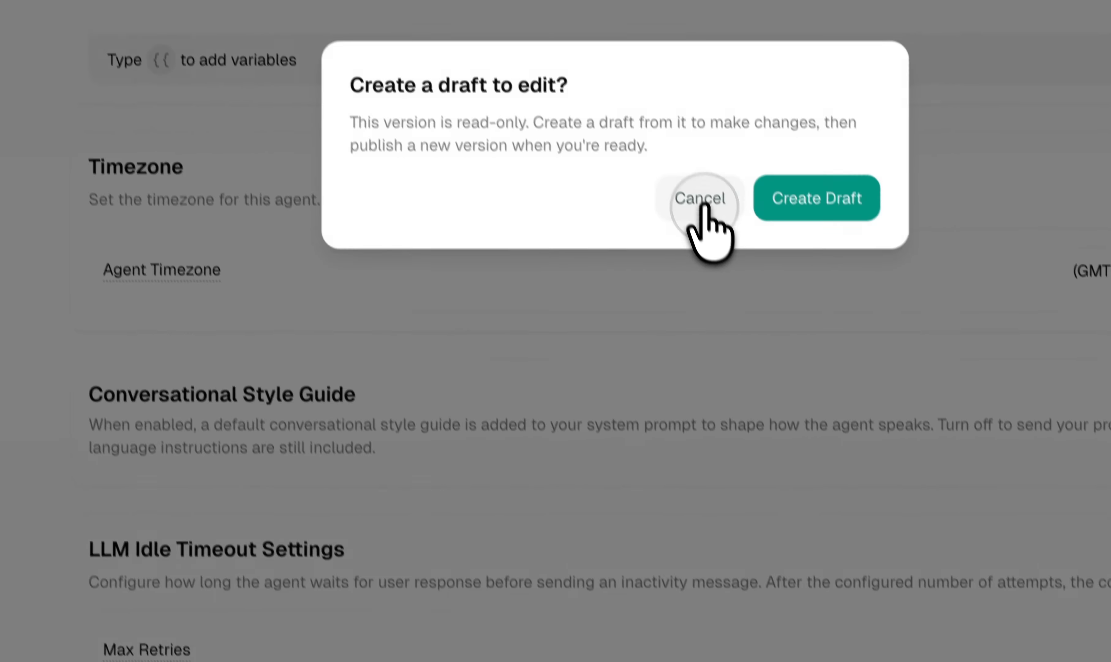
{"action": "left_click", "coordinate": [794, 450]}
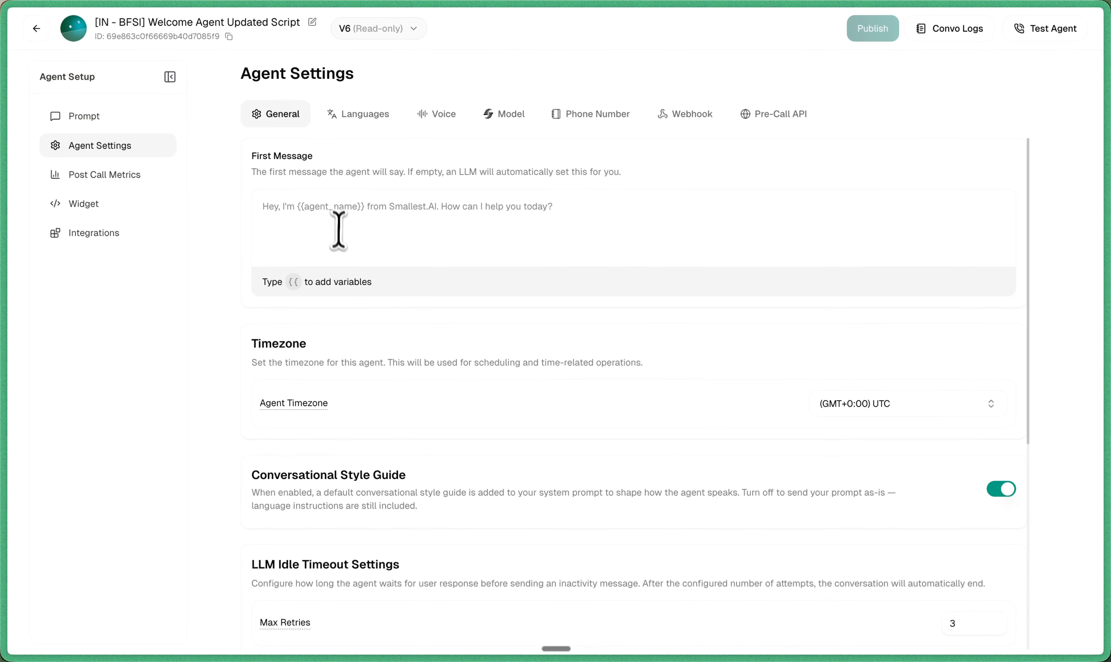
{"action": "left_click", "coordinate": [346, 247]}
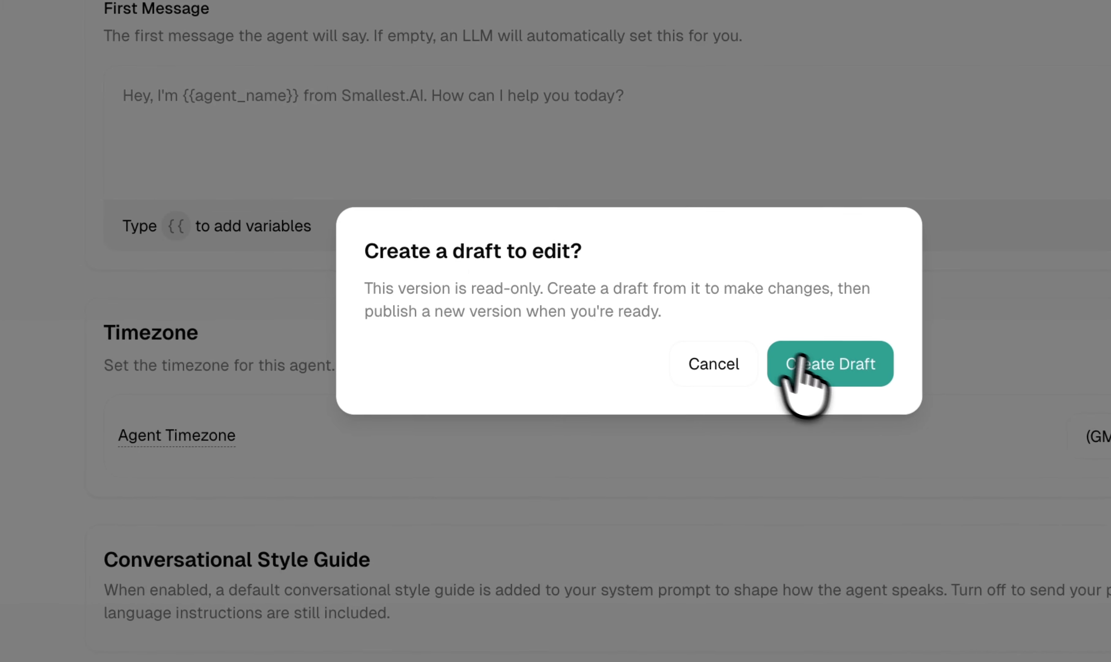
{"action": "left_click", "coordinate": [659, 359]}
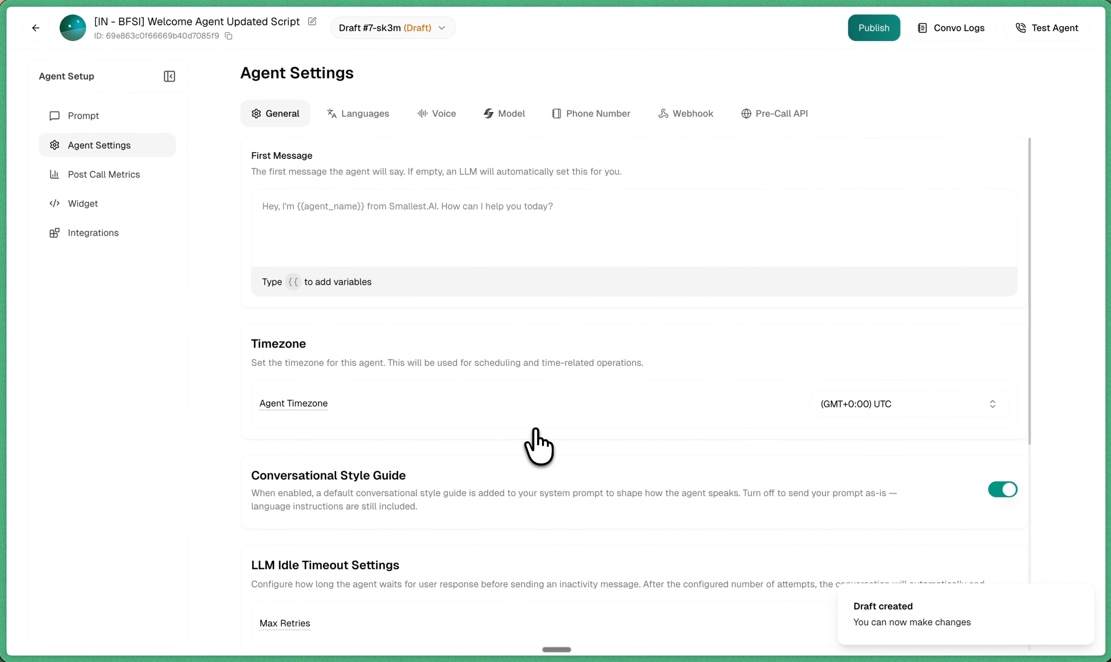
Step: Review the General settings and the default language choices on the Languages tab
{"action": "scroll", "coordinate": [535, 429], "scroll_direction": "down", "scroll_amount": 3}
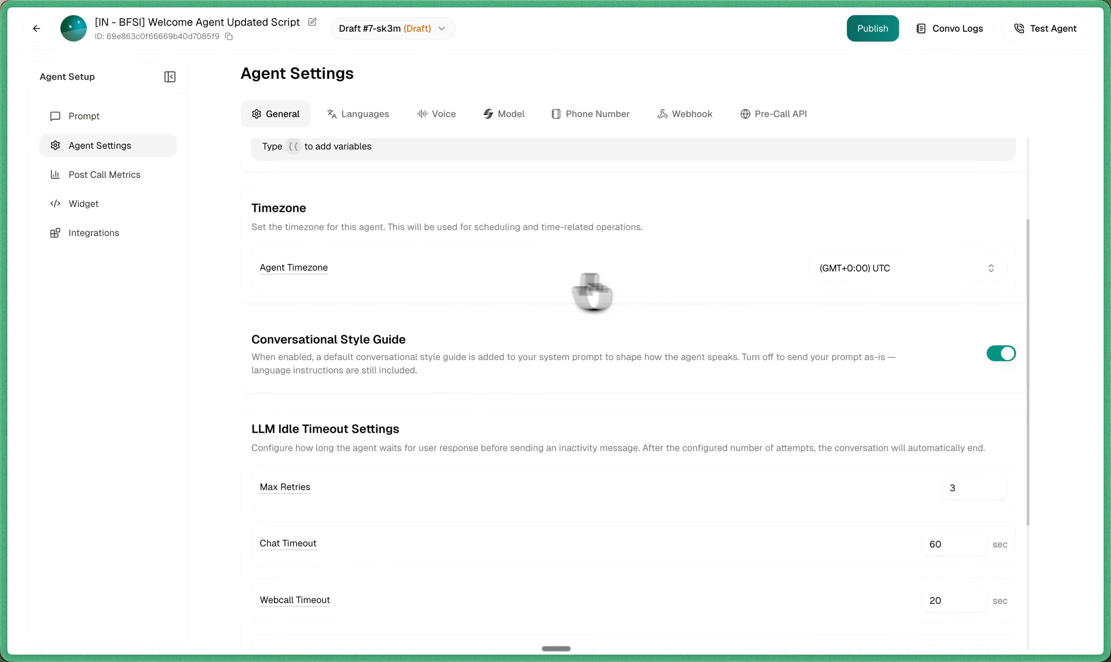
{"action": "scroll", "coordinate": [640, 330], "scroll_direction": "down", "scroll_amount": 2}
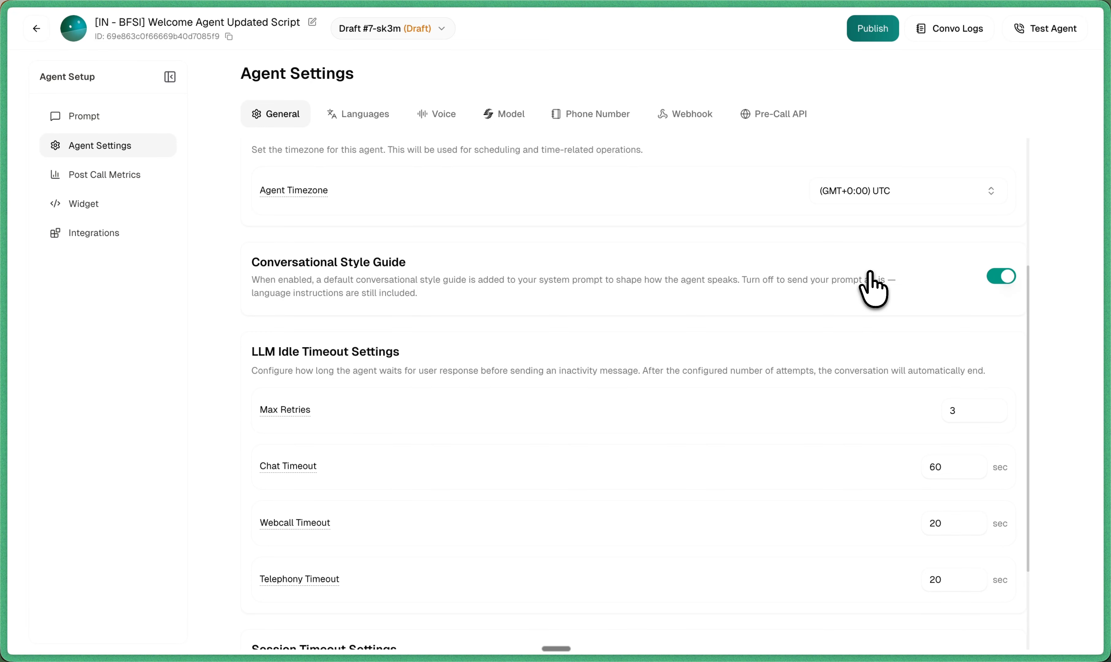
{"action": "scroll", "coordinate": [873, 289], "scroll_direction": "down", "scroll_amount": 3}
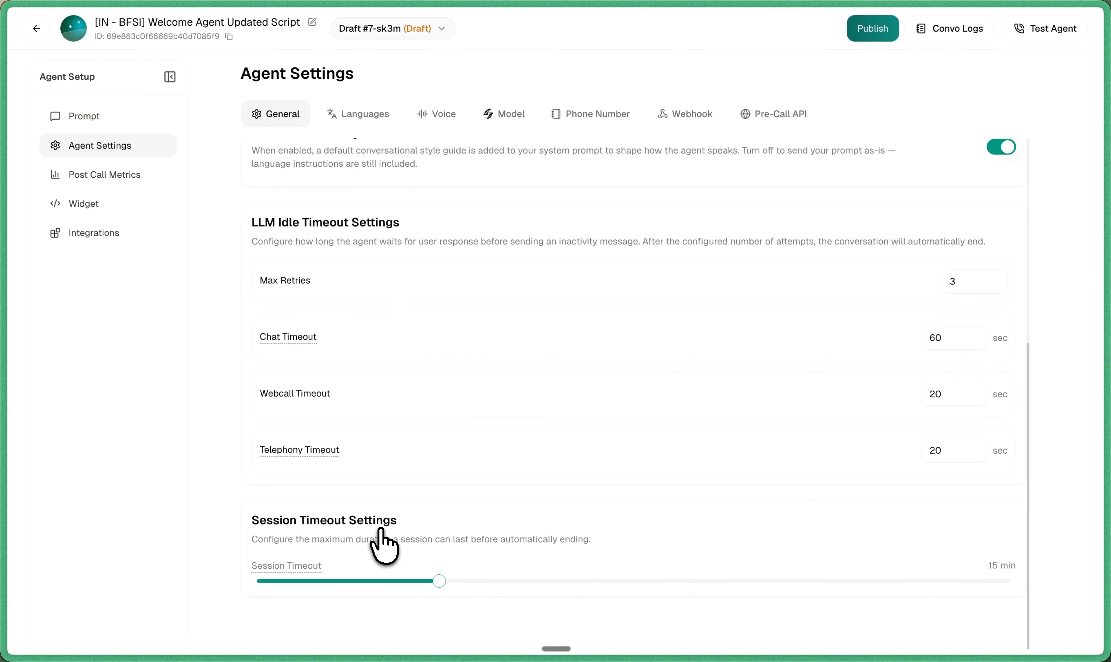
{"action": "left_click", "coordinate": [366, 118]}
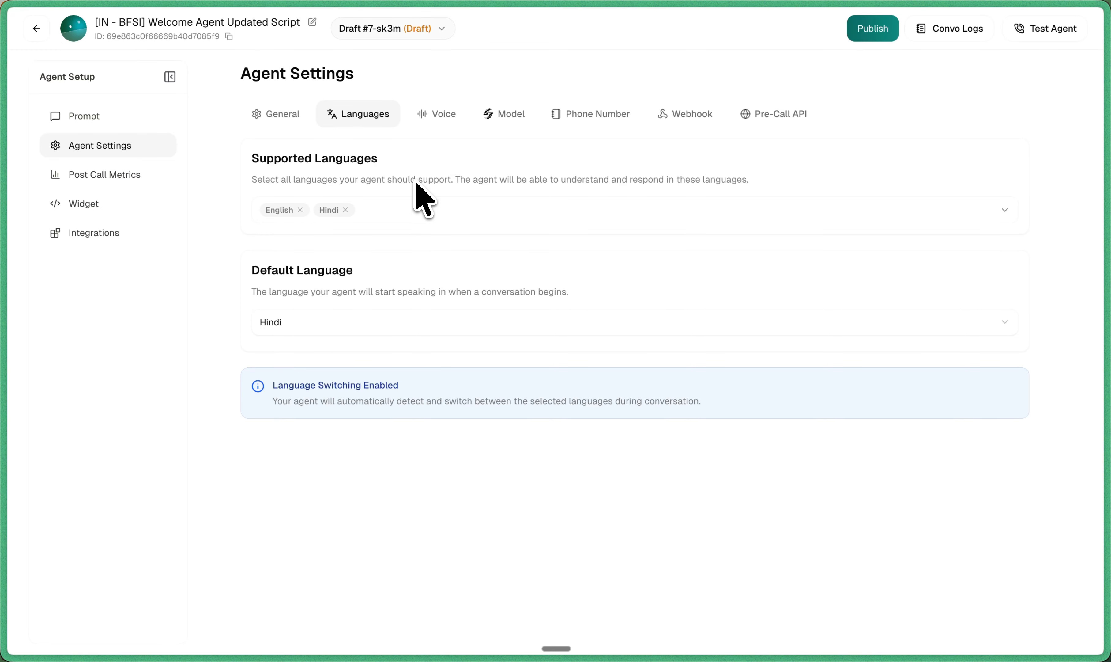
{"action": "left_click", "coordinate": [379, 322]}
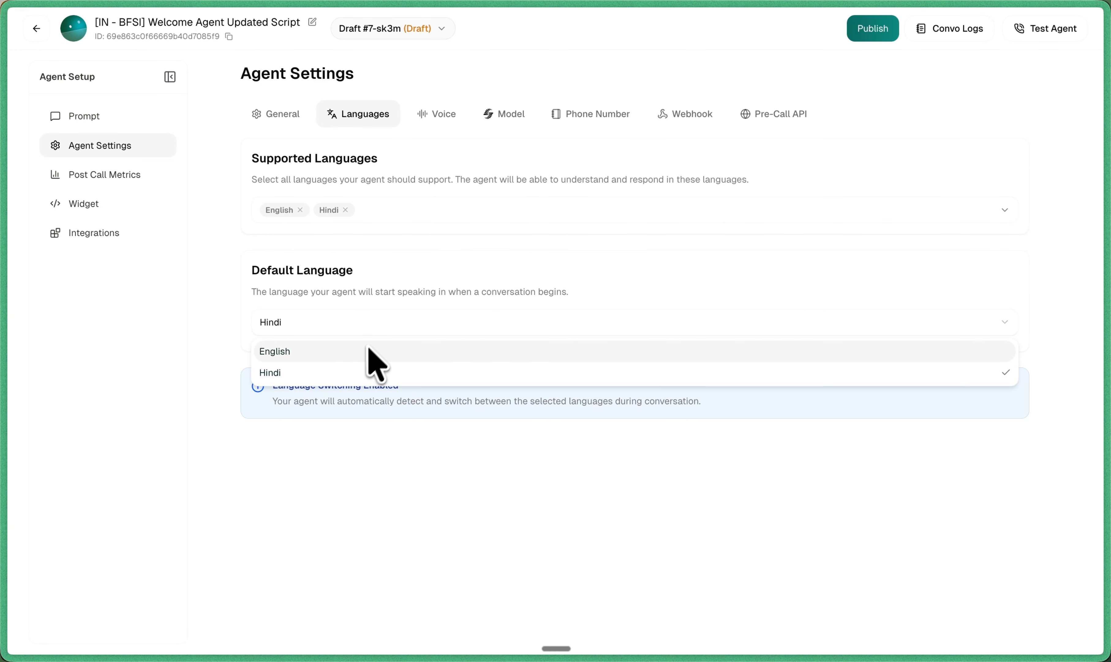
{"action": "left_click", "coordinate": [363, 438]}
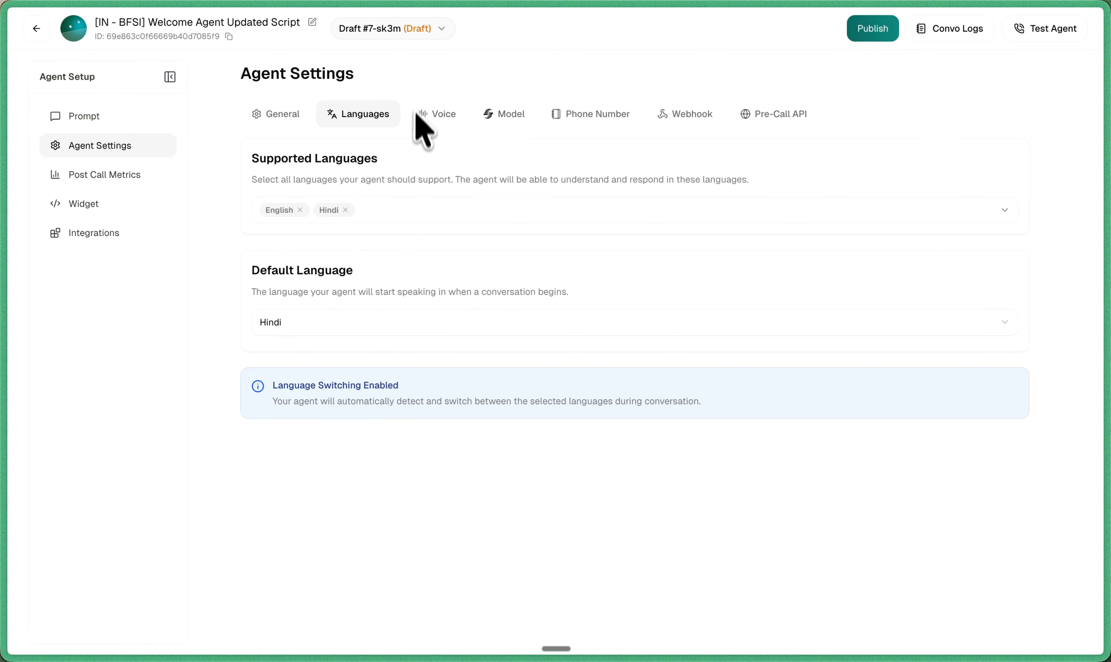
Step: Browse the available voices in the voice picker without changing the voice
{"action": "left_click", "coordinate": [421, 121]}
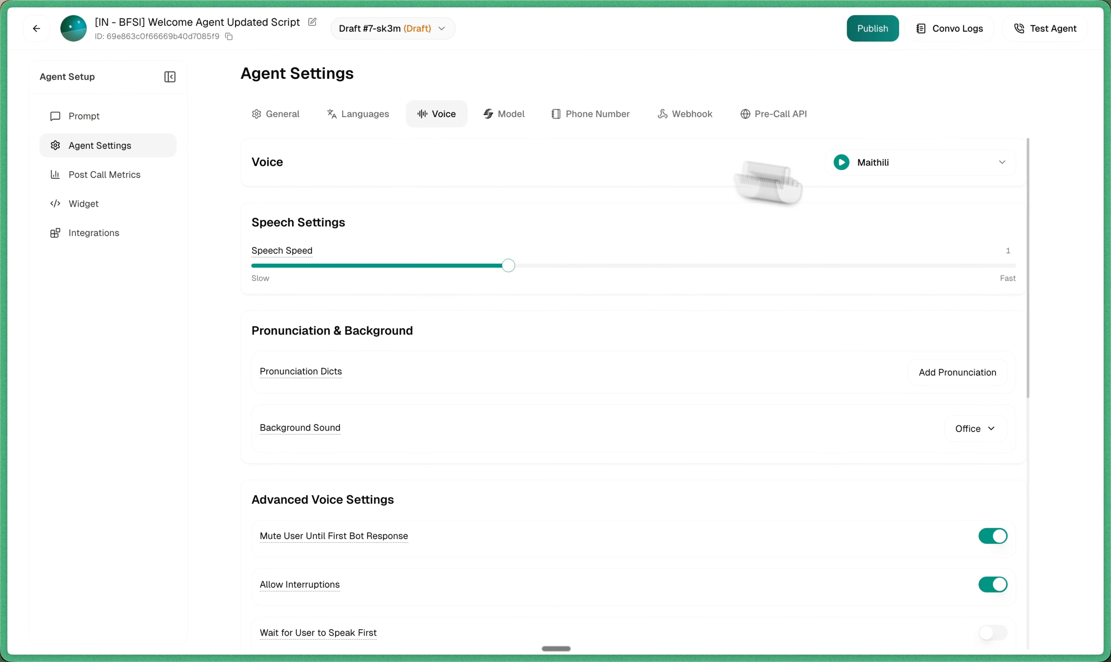
{"action": "left_click", "coordinate": [970, 165]}
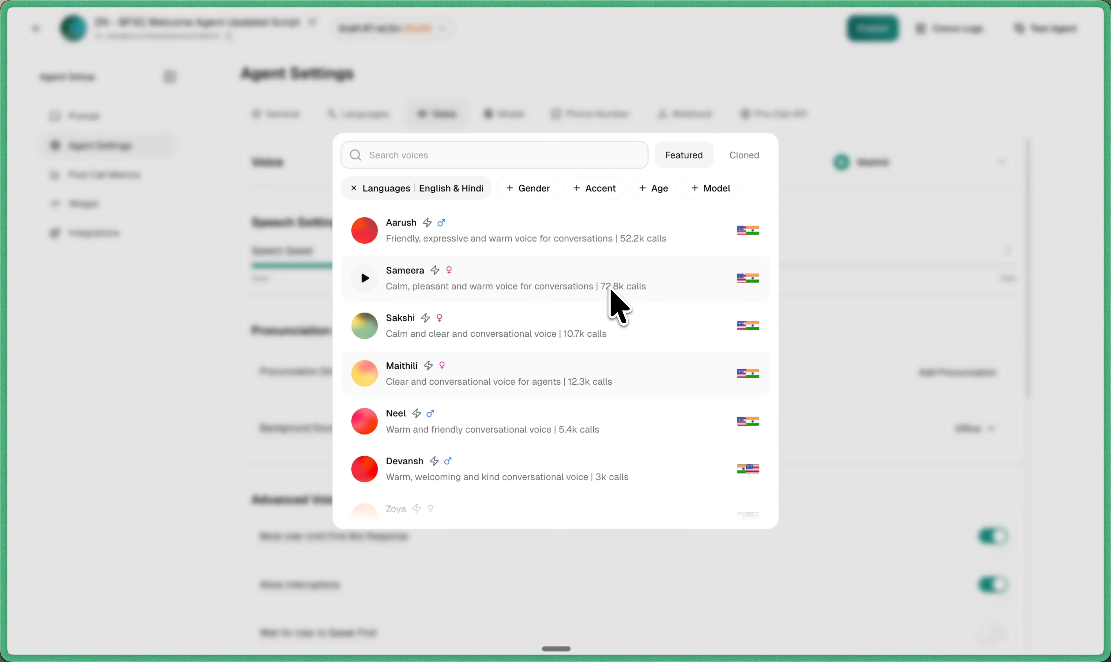
{"action": "left_click", "coordinate": [879, 328]}
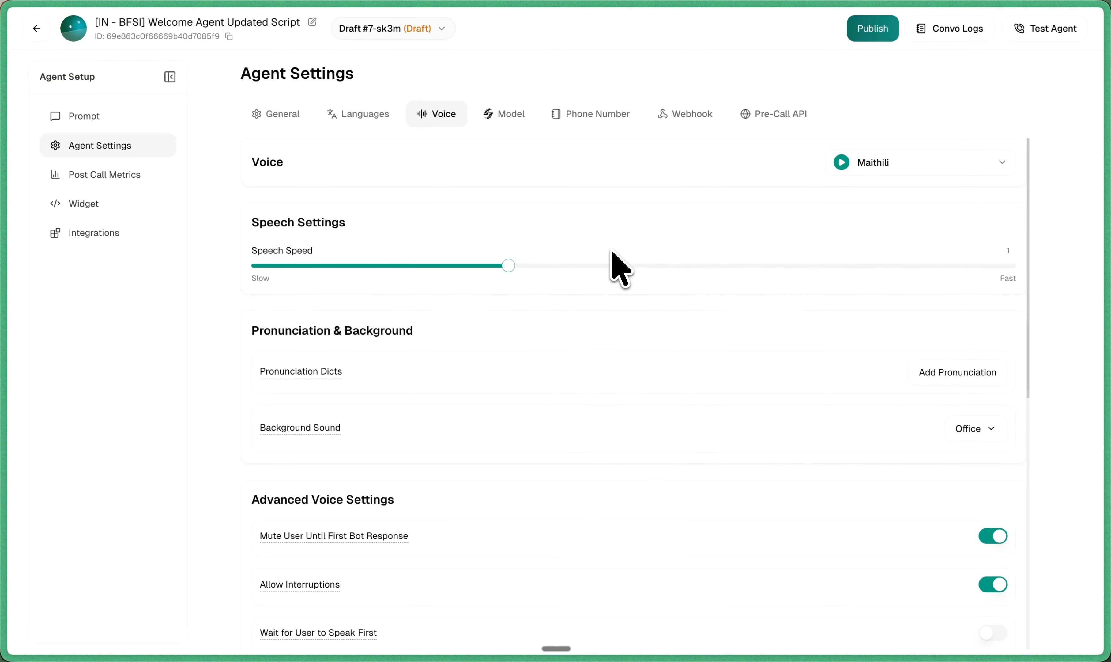
Step: Inspect the Add Pronunciation dialog and the background sound options without changing anything
{"action": "scroll", "coordinate": [612, 253], "scroll_direction": "down", "scroll_amount": 3}
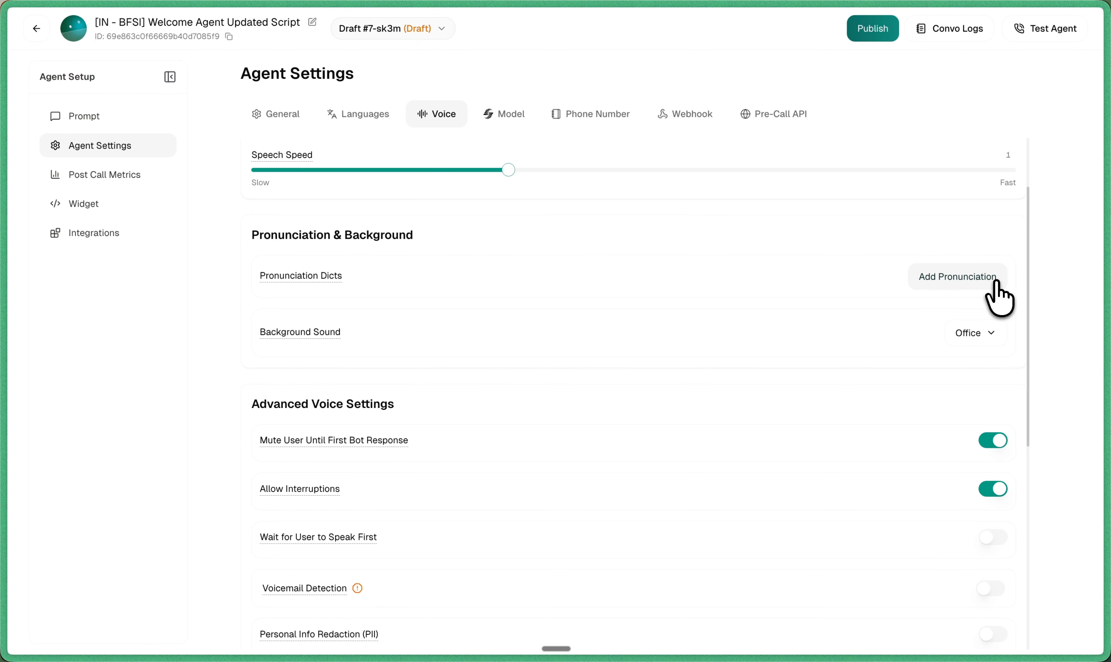
{"action": "left_click", "coordinate": [996, 283]}
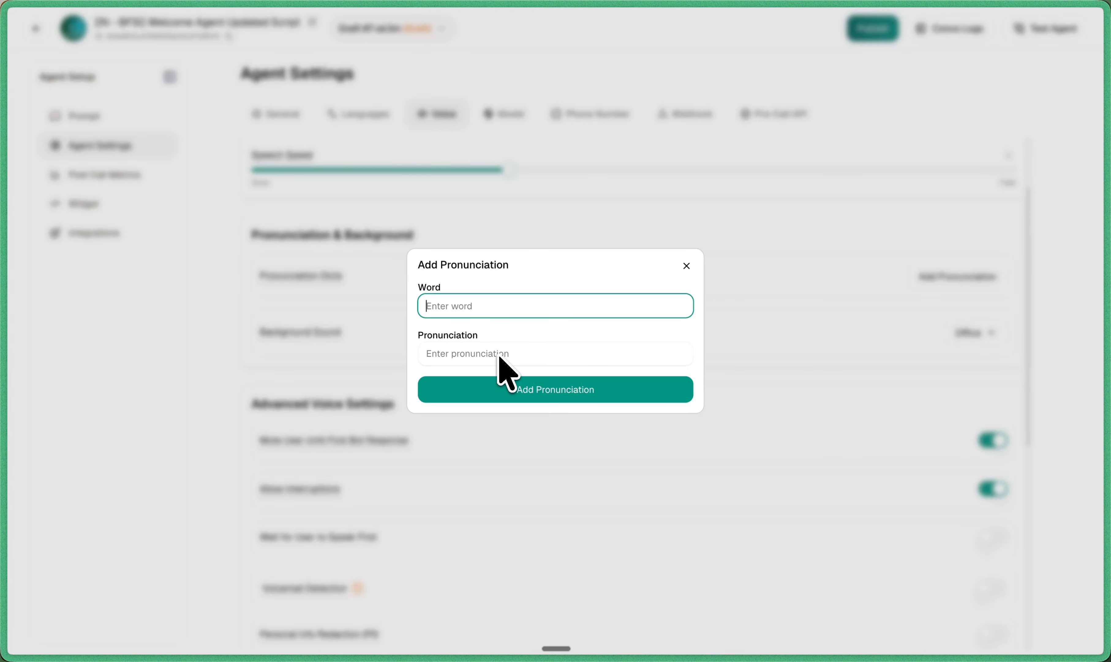
{"action": "left_click", "coordinate": [686, 266]}
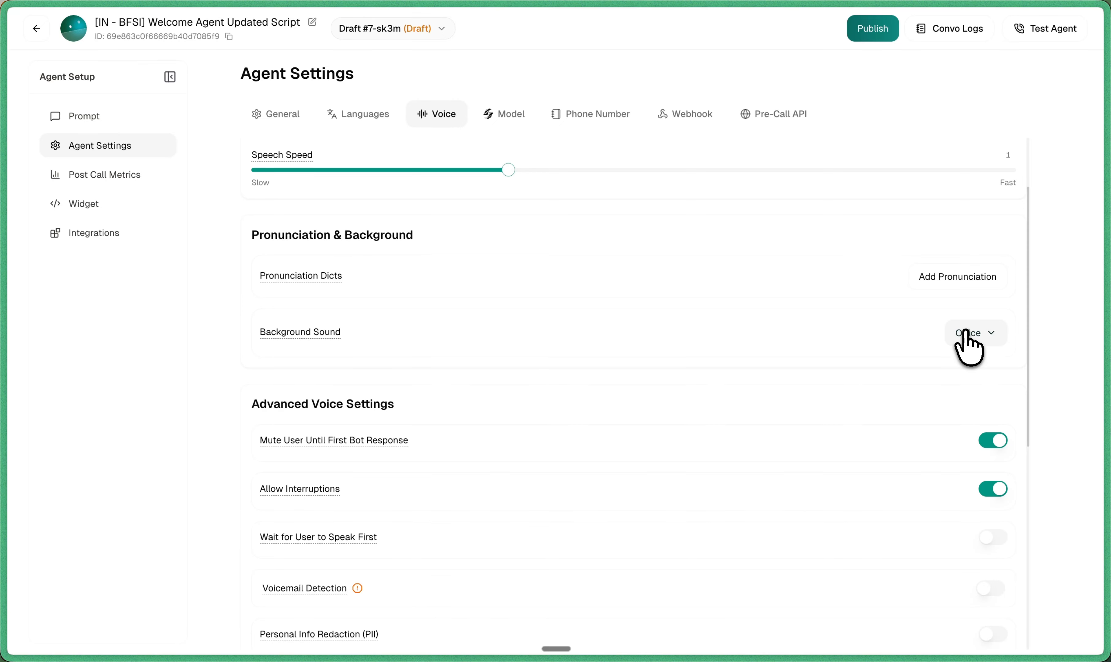
{"action": "left_click", "coordinate": [969, 332]}
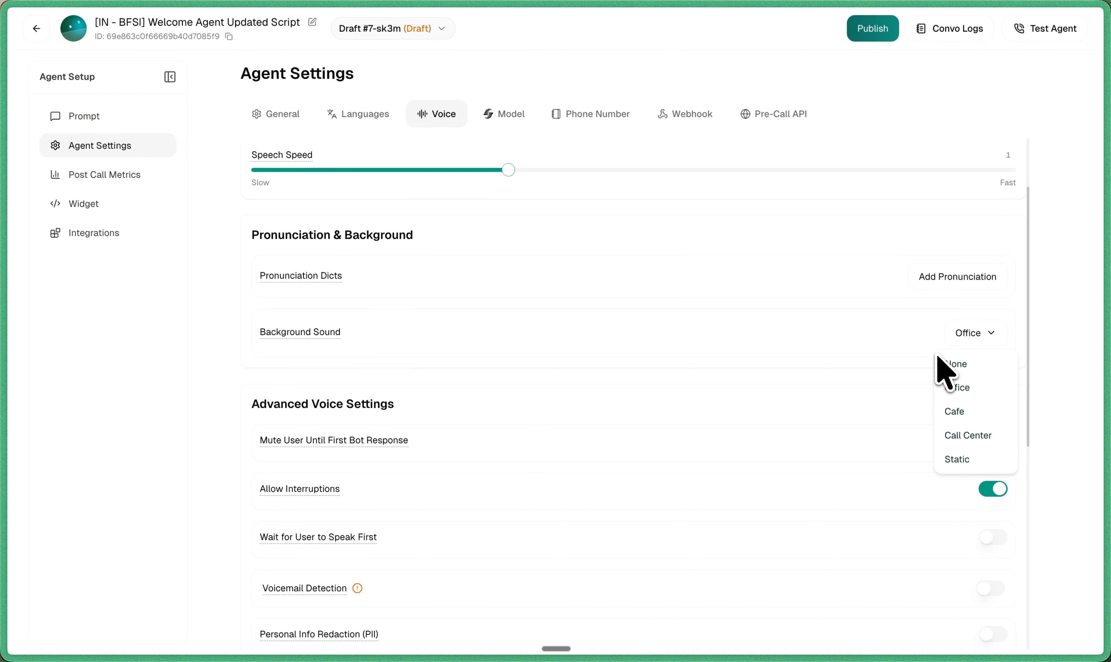
{"action": "left_click", "coordinate": [880, 344]}
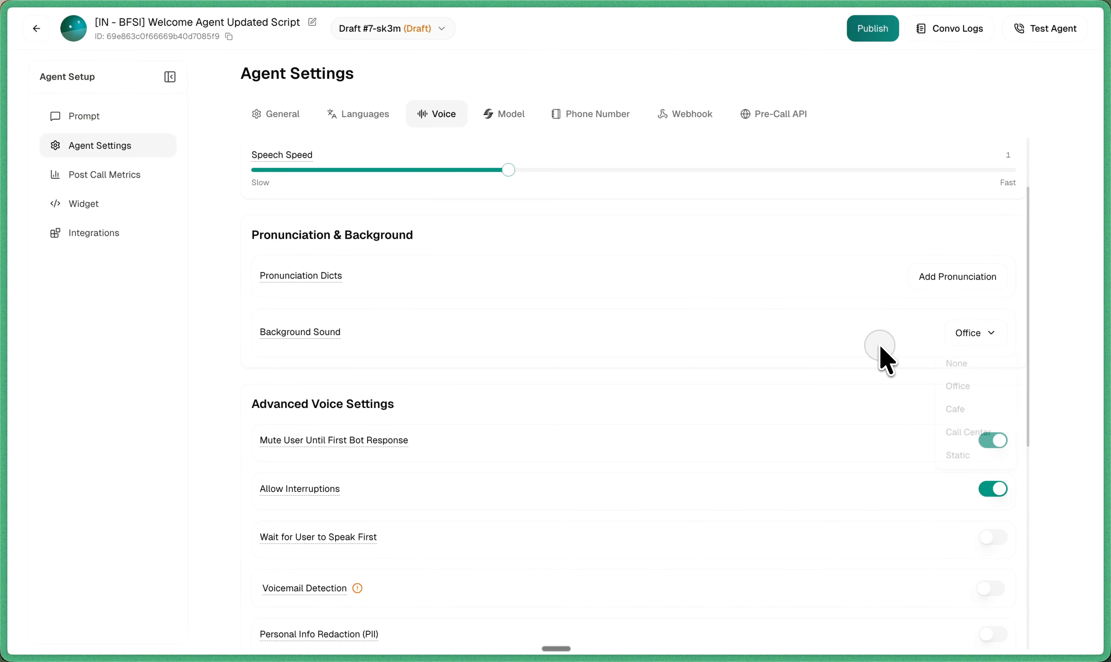
Step: Enable Voicemail Detection and Personal Info Redaction (PII) in the advanced voice settings
{"action": "scroll", "coordinate": [880, 344], "scroll_direction": "down", "scroll_amount": 3}
{"action": "scroll", "coordinate": [881, 347], "scroll_direction": "down", "scroll_amount": 2}
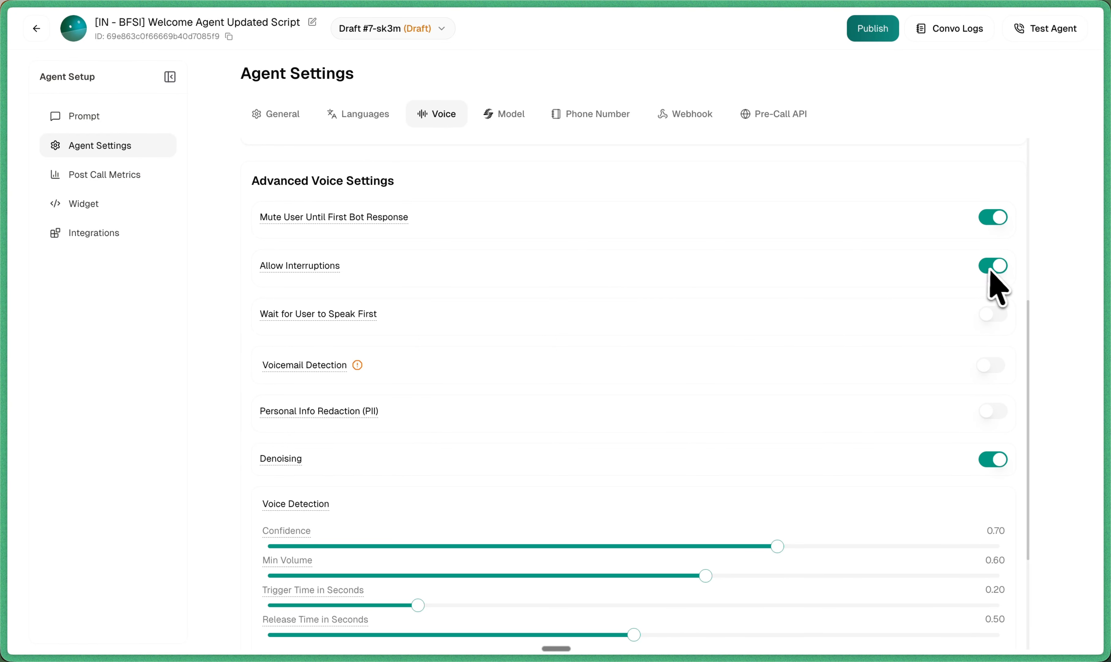
{"action": "scroll", "coordinate": [987, 276], "scroll_direction": "down", "scroll_amount": 1}
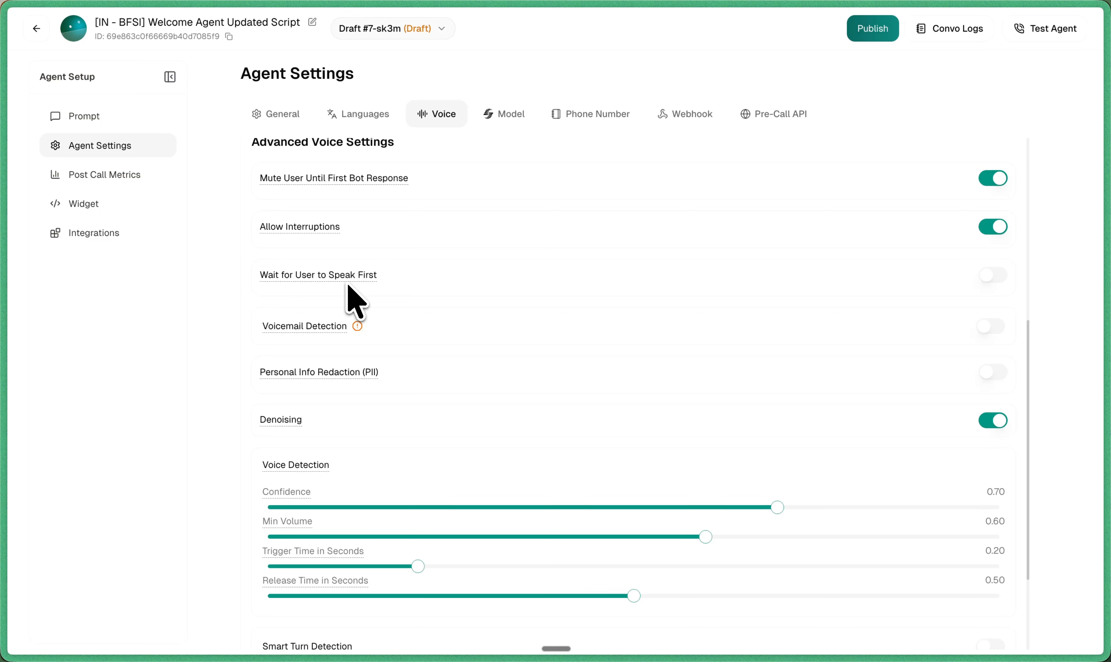
{"action": "mouse_move", "coordinate": [336, 328]}
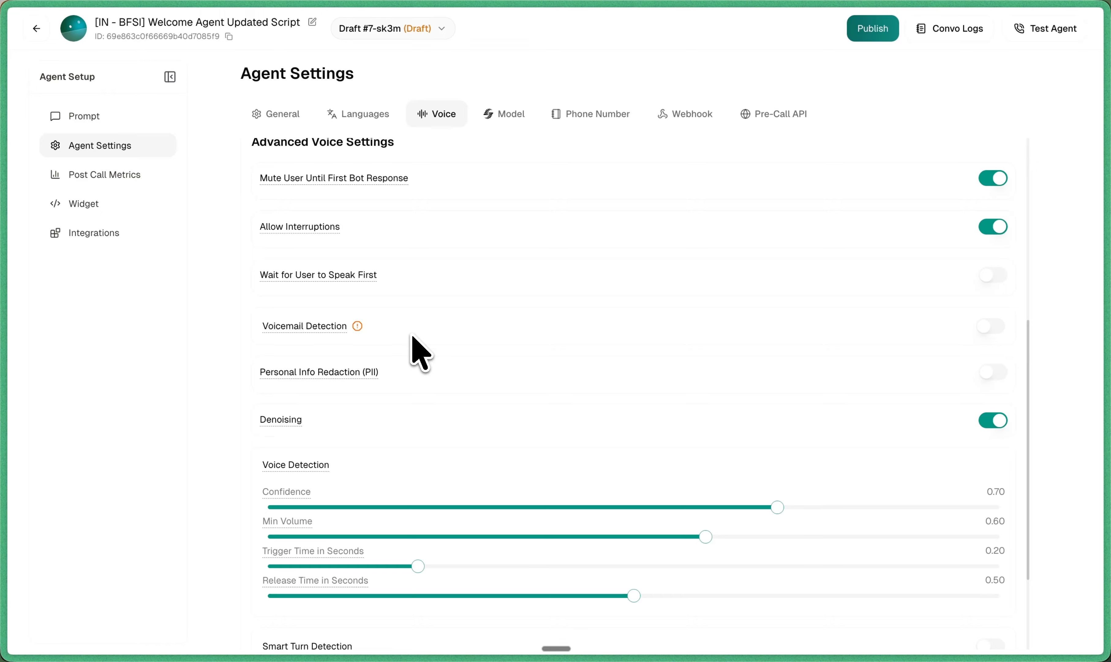
{"action": "left_click", "coordinate": [989, 333]}
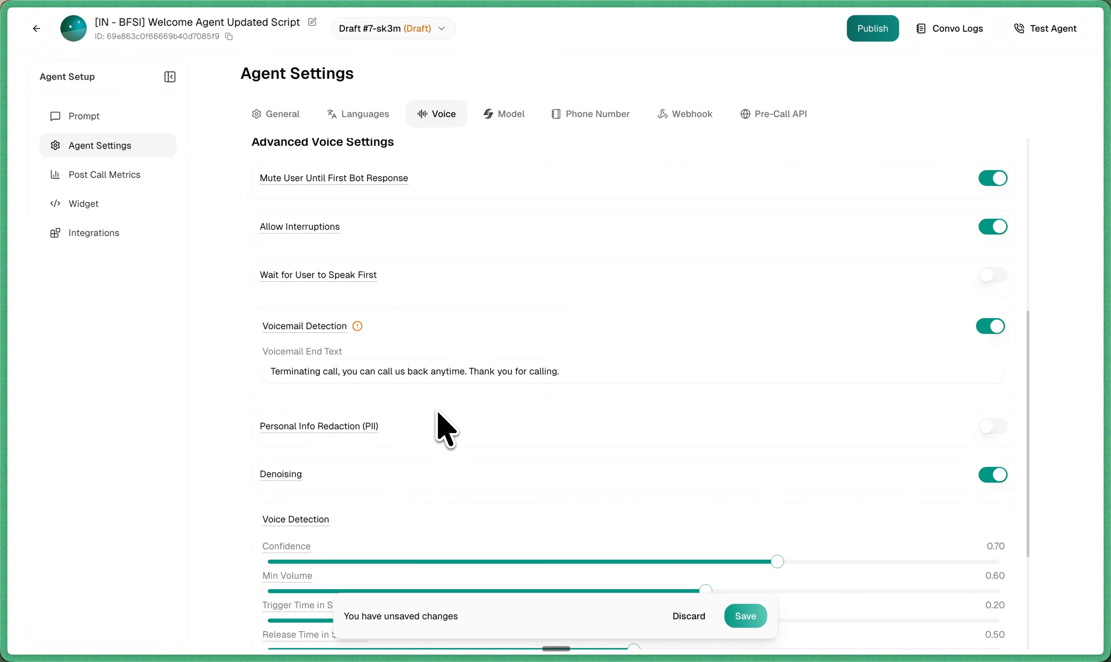
{"action": "scroll", "coordinate": [437, 412], "scroll_direction": "down", "scroll_amount": 3}
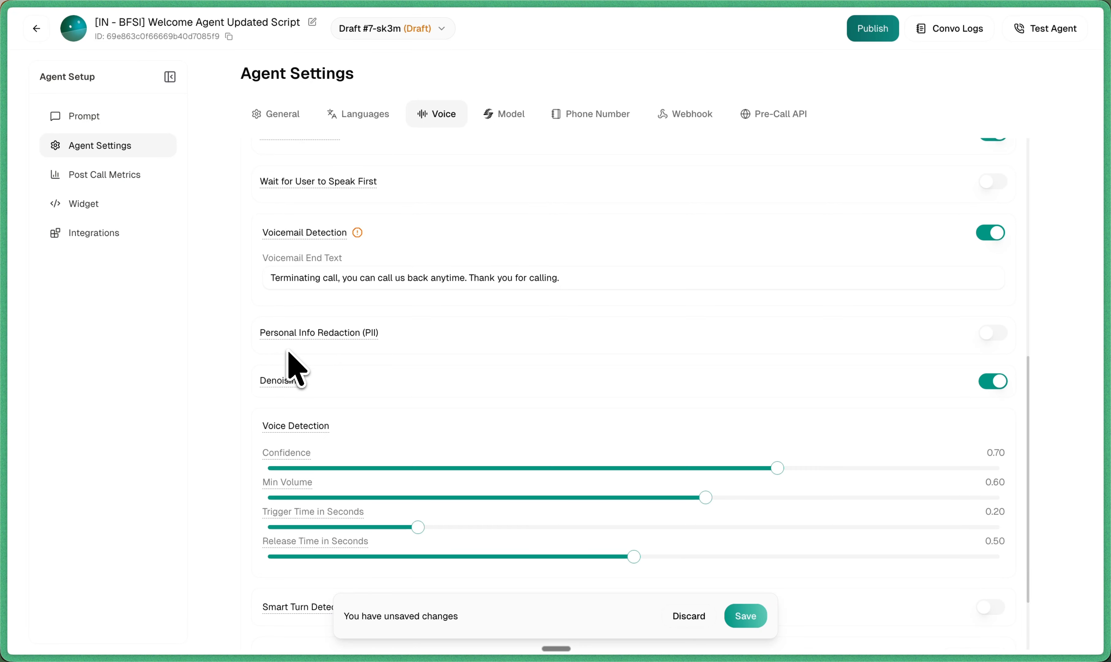
{"action": "left_click", "coordinate": [994, 334]}
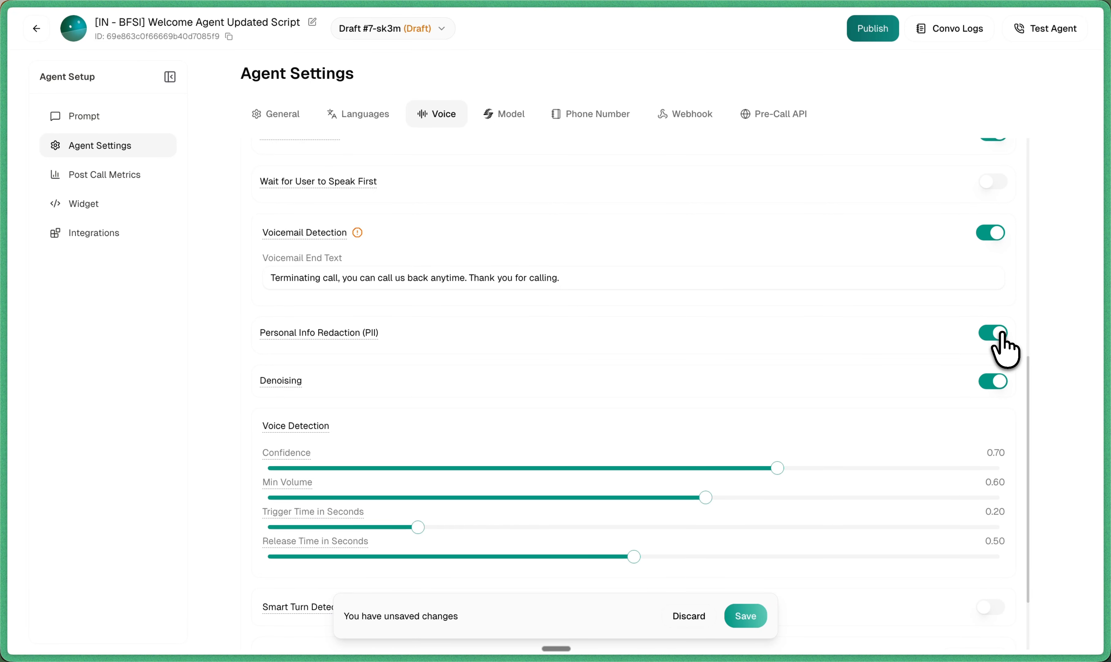
Step: Enable Smart Turn Detection and set its wait time to about 1.7 seconds
{"action": "scroll", "coordinate": [999, 343], "scroll_direction": "down", "scroll_amount": 2}
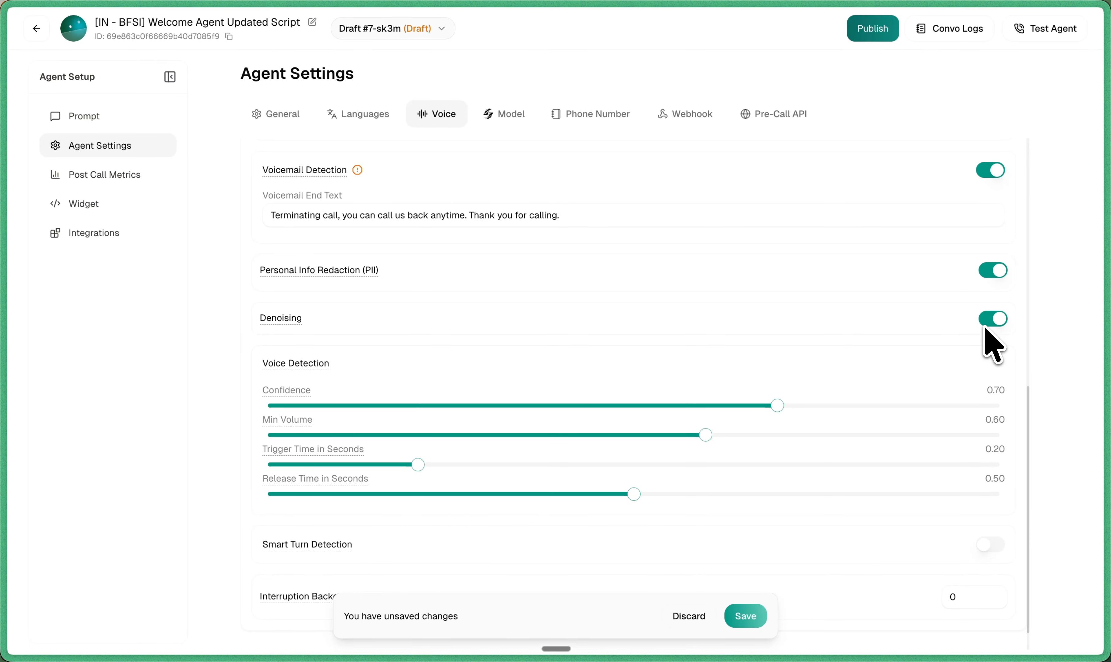
{"action": "scroll", "coordinate": [995, 345], "scroll_direction": "down", "scroll_amount": 1}
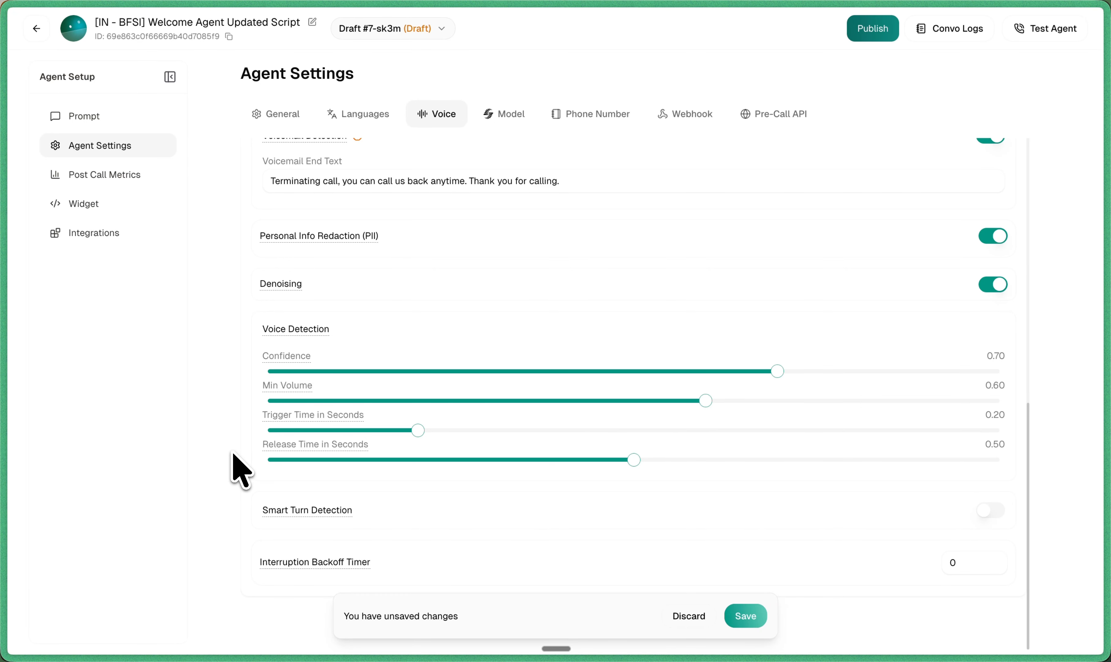
{"action": "left_click", "coordinate": [992, 509]}
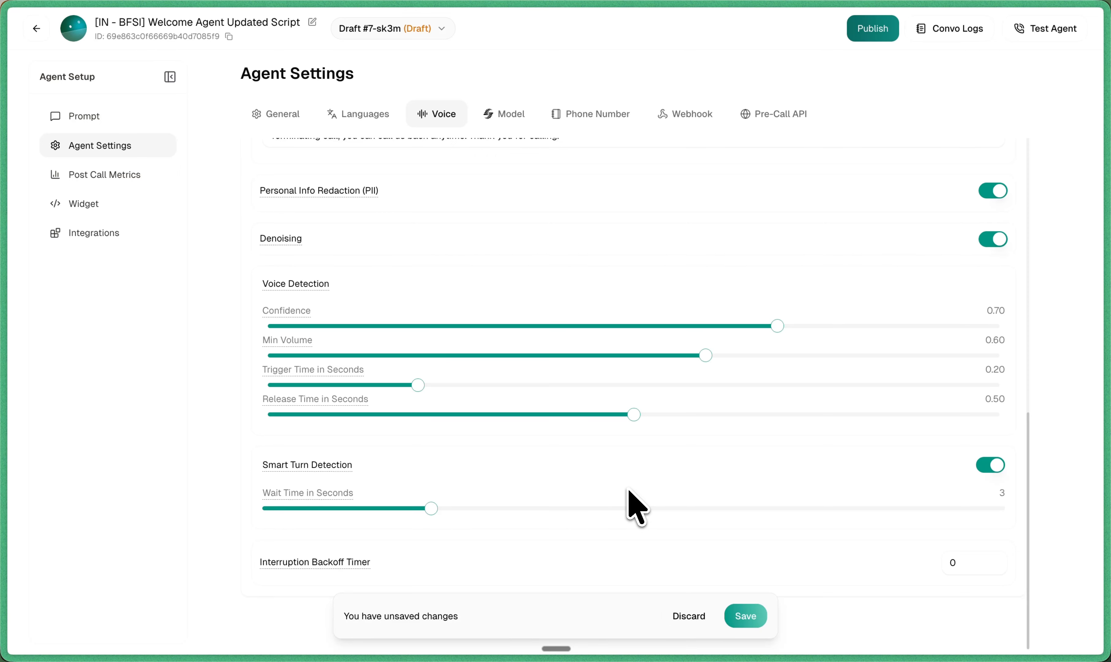
{"action": "left_click_drag", "start_coordinate": [626, 488], "coordinate": [457, 574]}
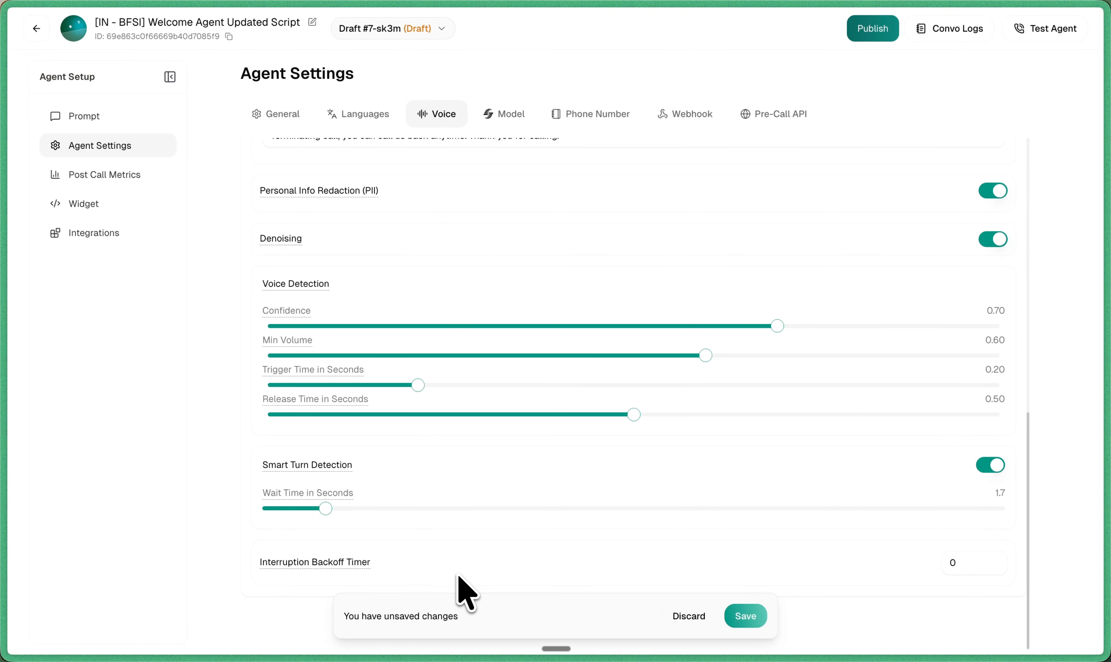
Step: Set the Interruption Backoff Timer to 1
{"action": "double_click", "coordinate": [948, 563]}
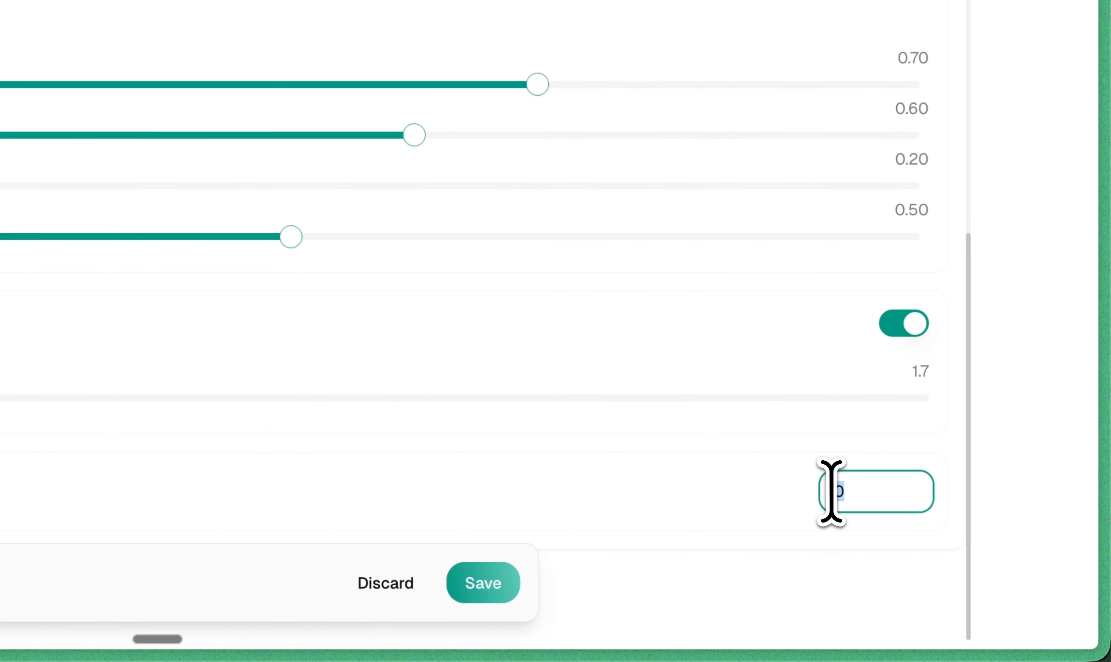
{"action": "key", "text": "BackSpace"}
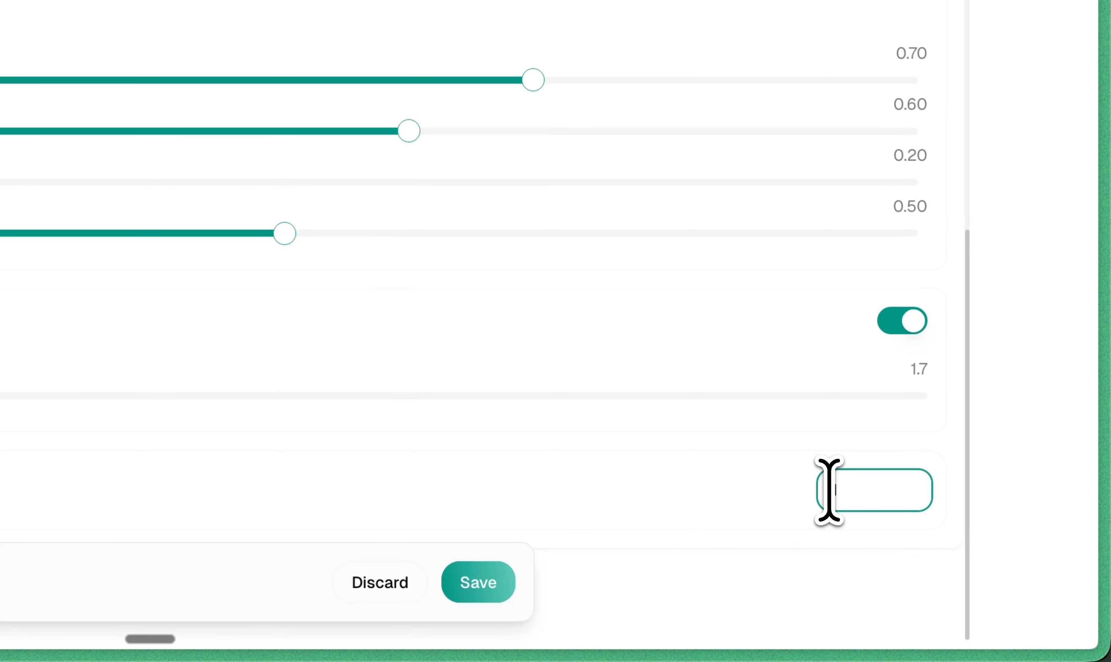
{"action": "type", "text": "1"}
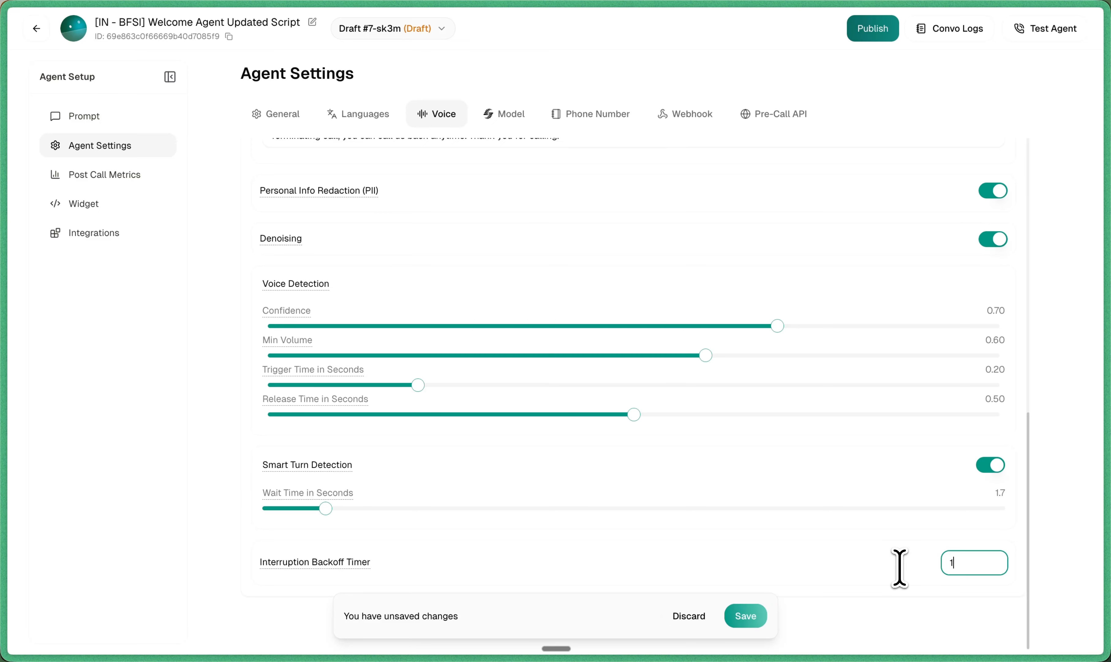
Step: Review the LLM model choices on the Model tab, keeping Electron selected
{"action": "scroll", "coordinate": [899, 568], "scroll_direction": "up", "scroll_amount": 15}
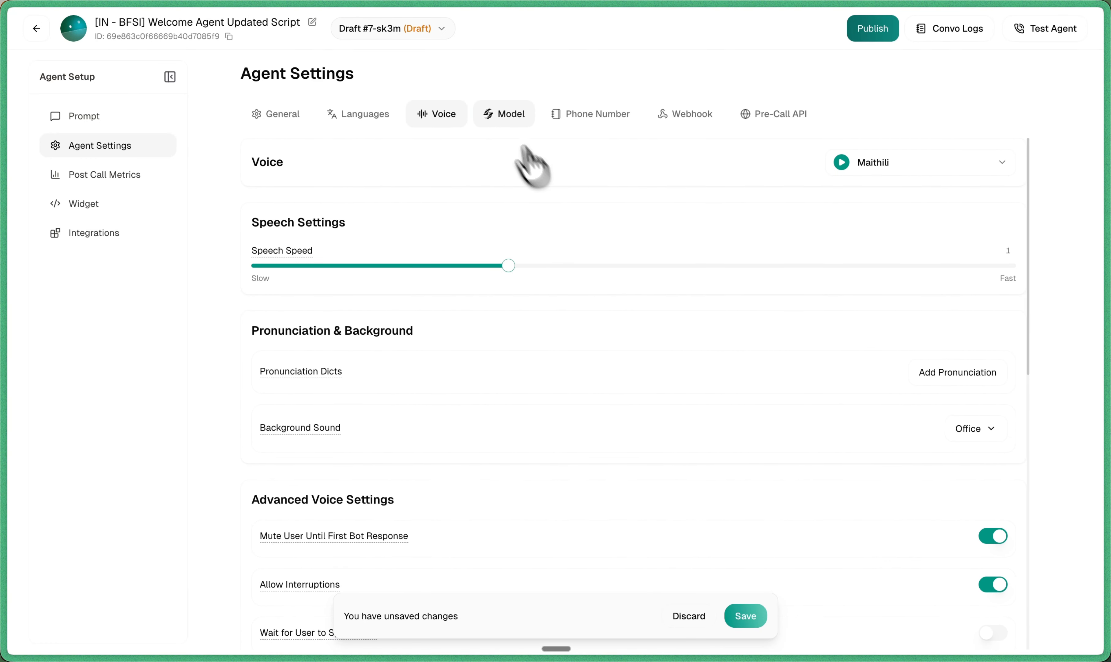
{"action": "left_click", "coordinate": [496, 116]}
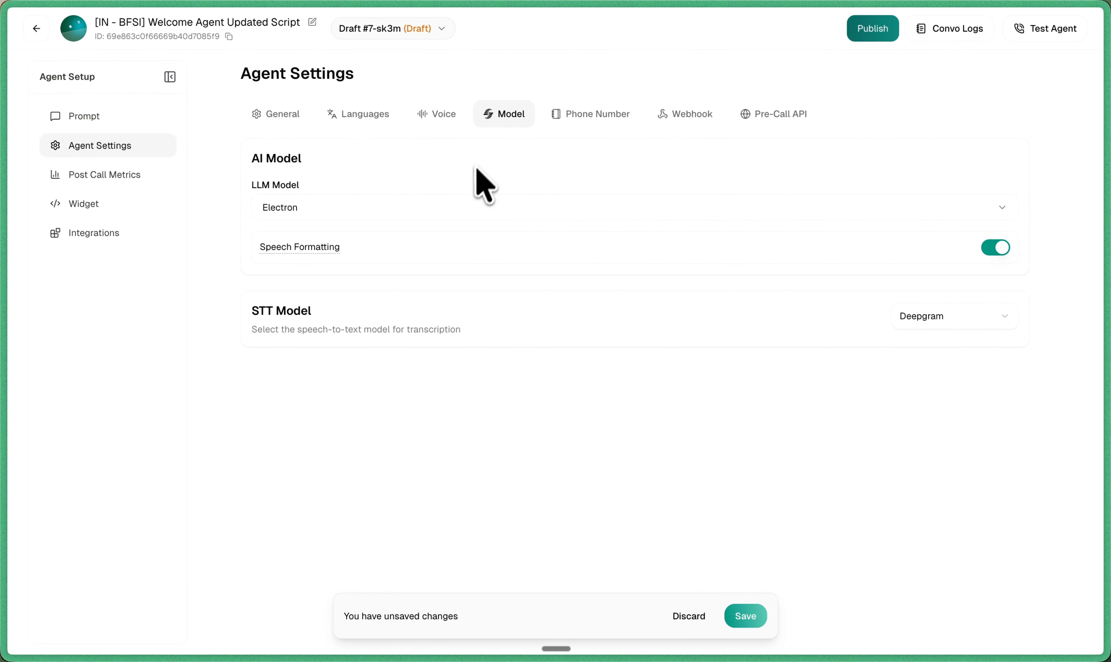
{"action": "left_click", "coordinate": [460, 208]}
{"action": "scroll", "coordinate": [411, 339], "scroll_direction": "down", "scroll_amount": 3}
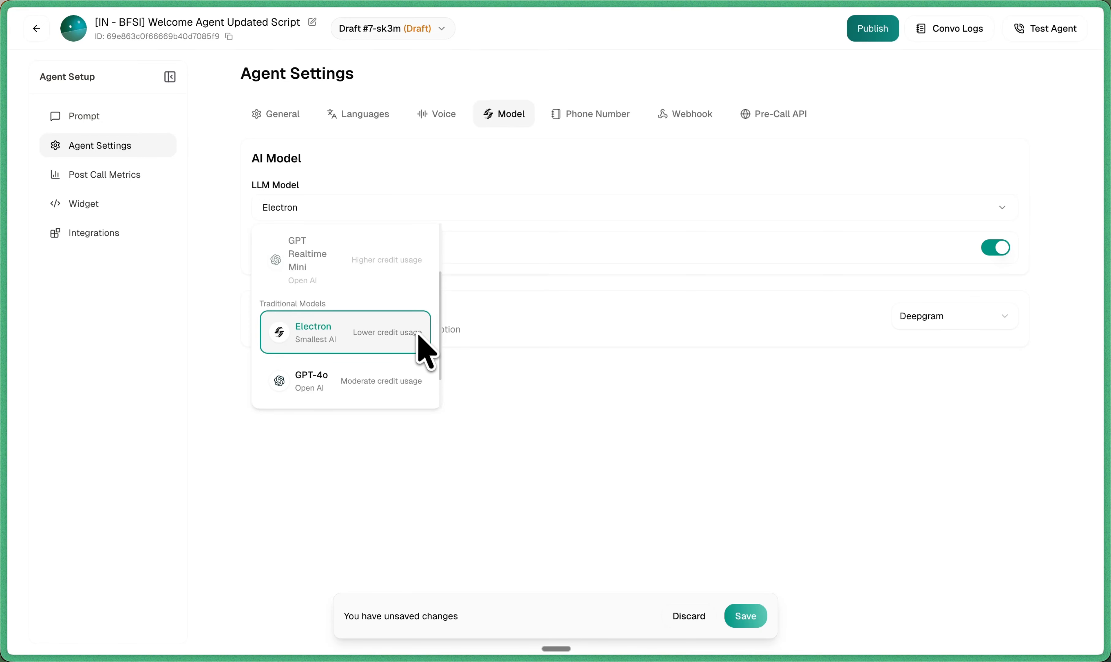
{"action": "left_click", "coordinate": [535, 345]}
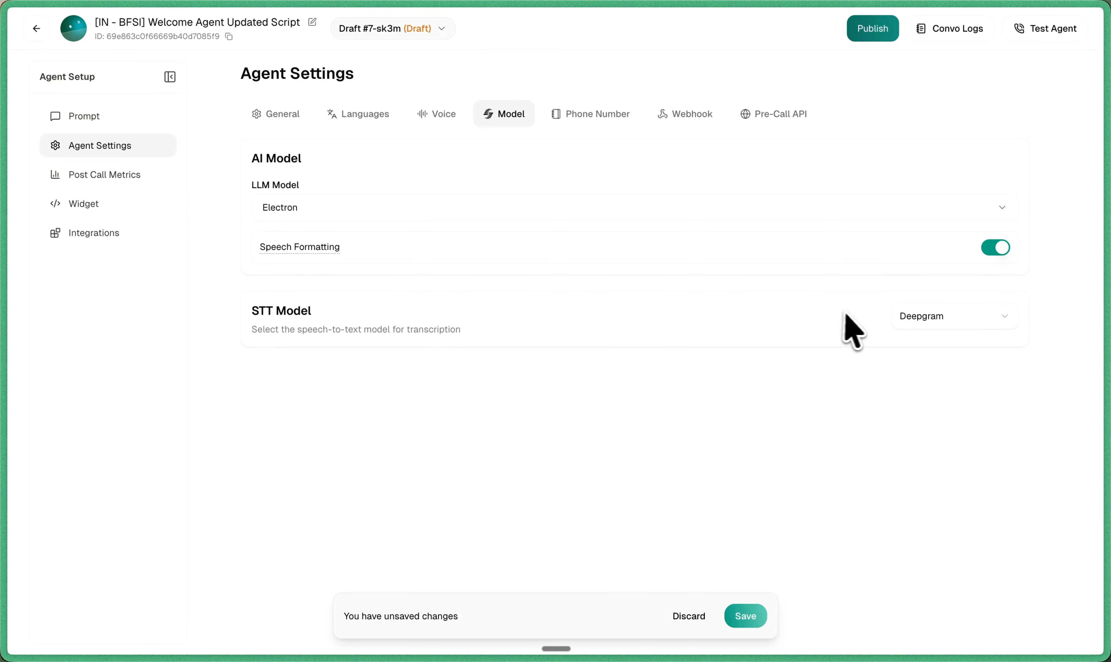
Step: Switch the STT model to Pulse
{"action": "left_click", "coordinate": [927, 321]}
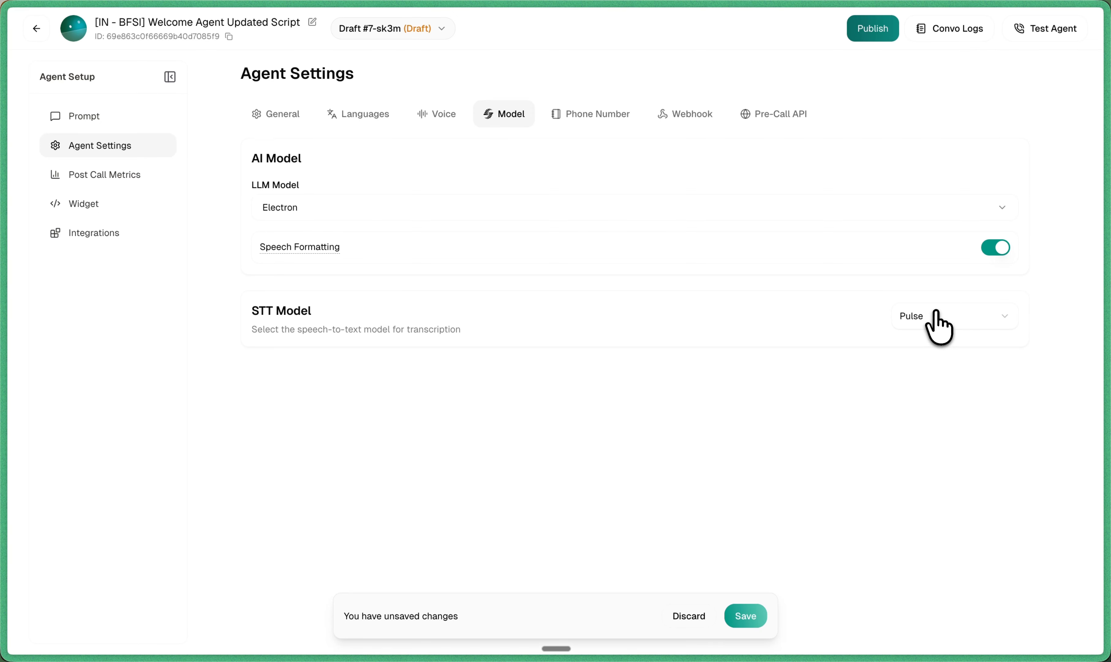
{"action": "left_click", "coordinate": [937, 321]}
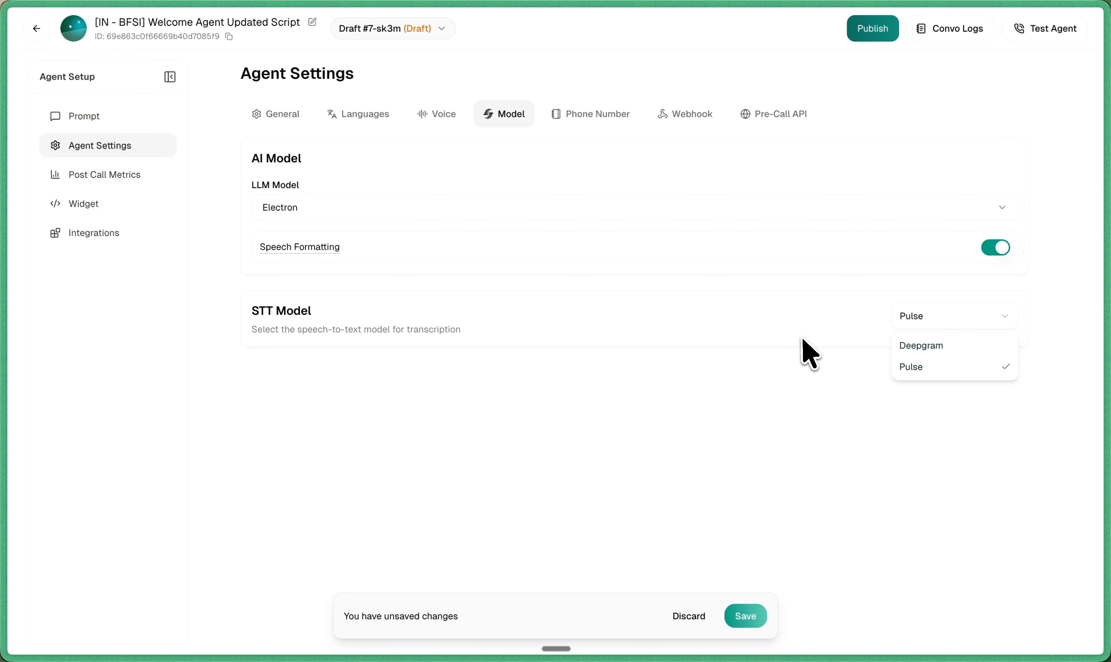
Step: Browse the available phone numbers on the Phone Number tab without selecting any
{"action": "left_click", "coordinate": [591, 113]}
{"action": "left_click", "coordinate": [548, 221]}
{"action": "scroll", "coordinate": [581, 317], "scroll_direction": "down", "scroll_amount": 3}
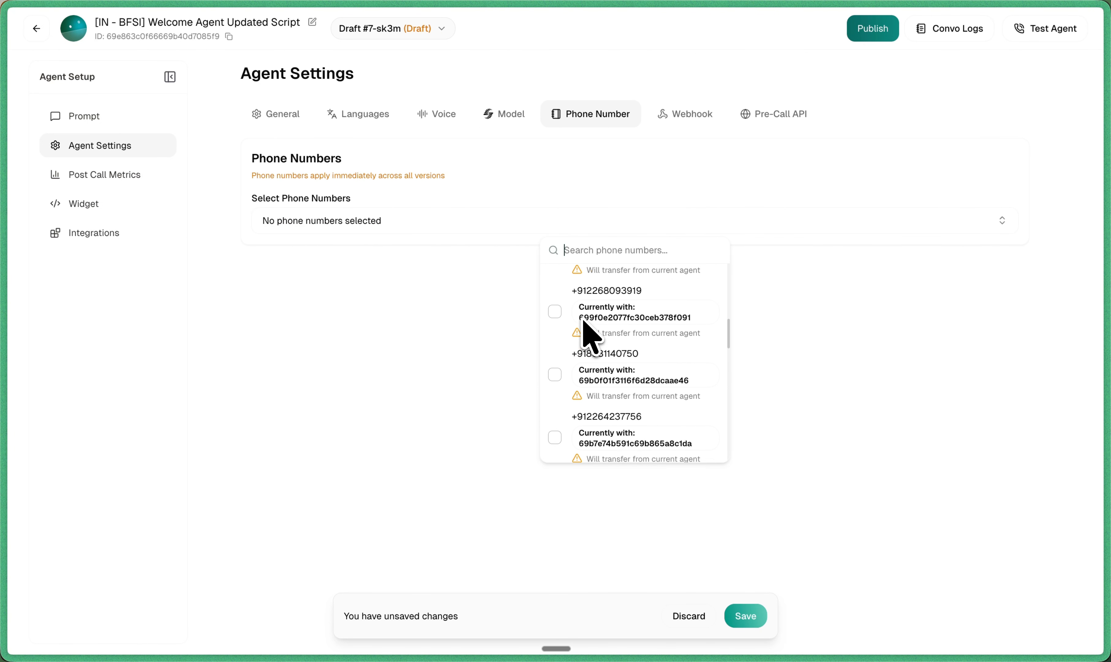
{"action": "scroll", "coordinate": [582, 318], "scroll_direction": "up", "scroll_amount": 3}
{"action": "left_click", "coordinate": [492, 315]}
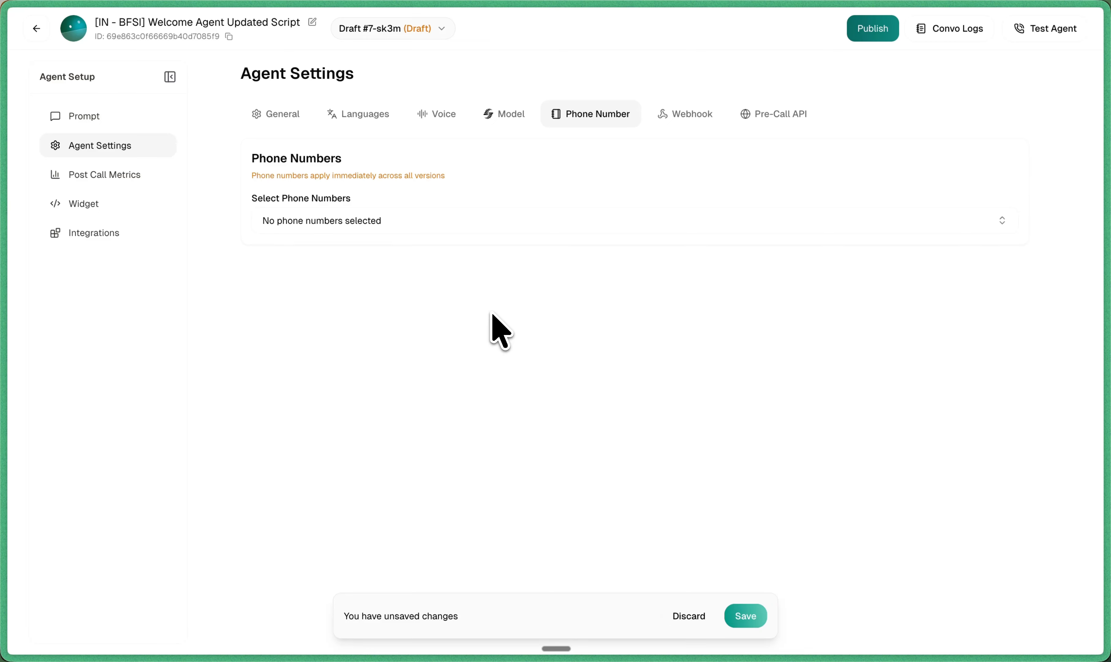
Step: Enable the Pre-Call API on its settings tab
{"action": "left_click", "coordinate": [695, 117]}
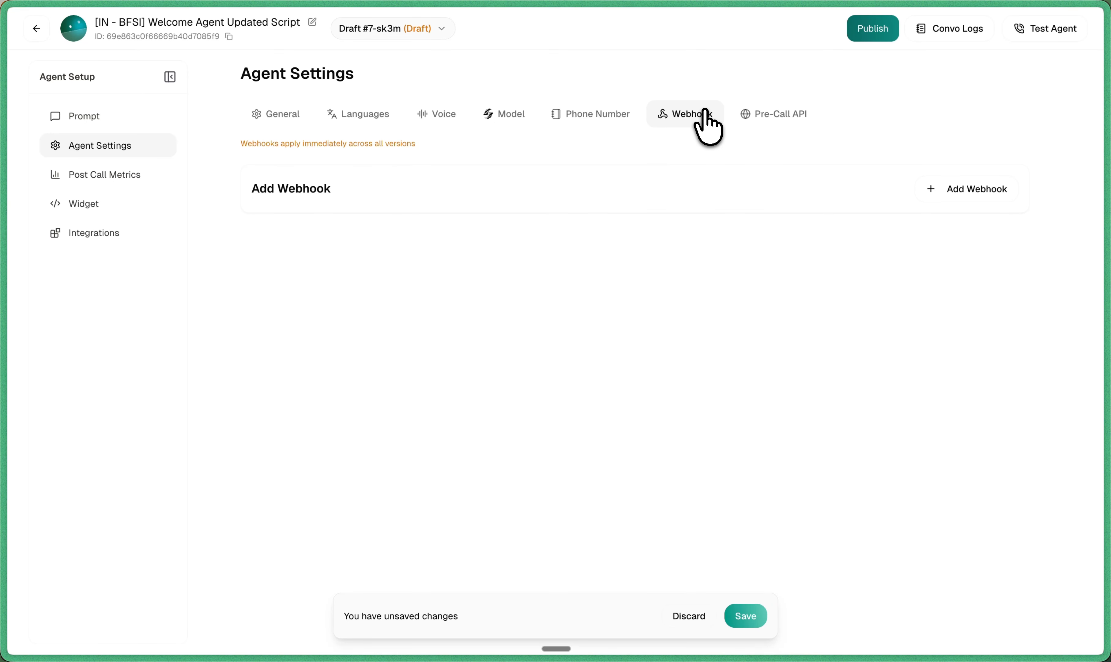
{"action": "left_click", "coordinate": [747, 117]}
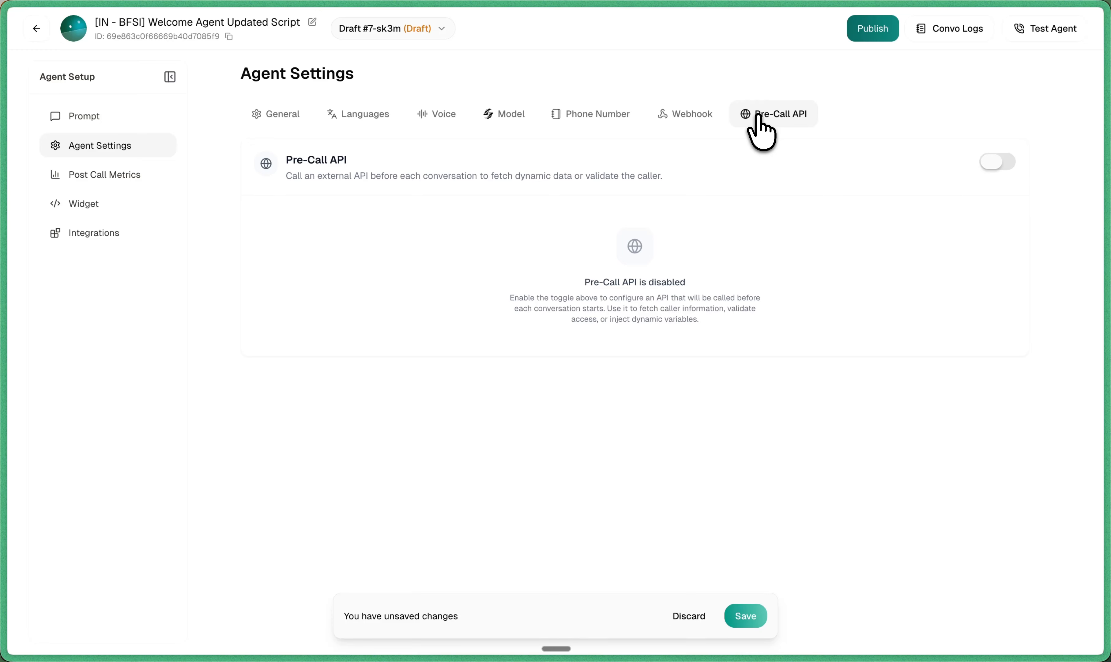
{"action": "left_click", "coordinate": [1001, 161]}
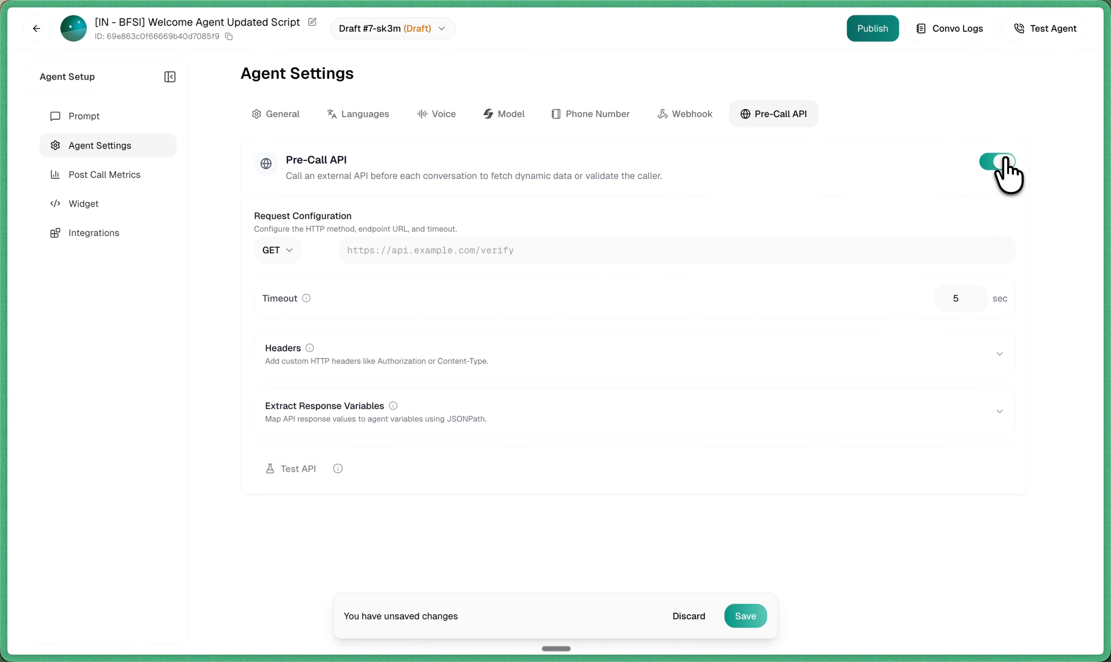